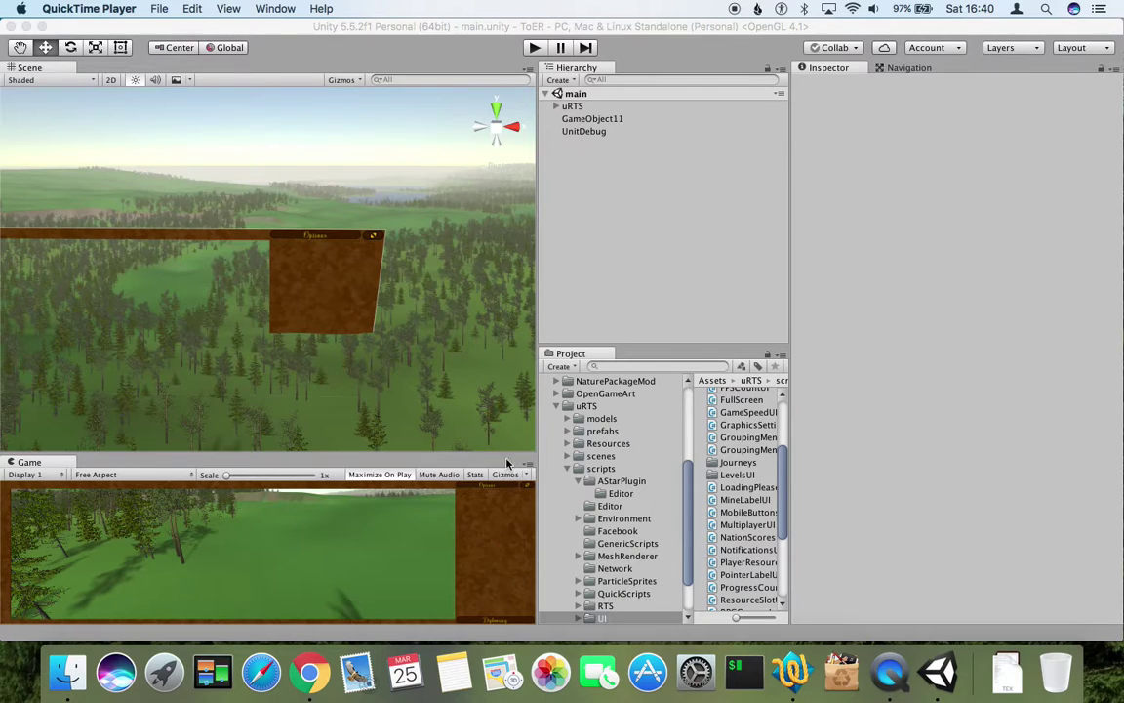
# - Bring the Unity editor to the front and start the main scene in play mode
pyautogui.click(674, 270)
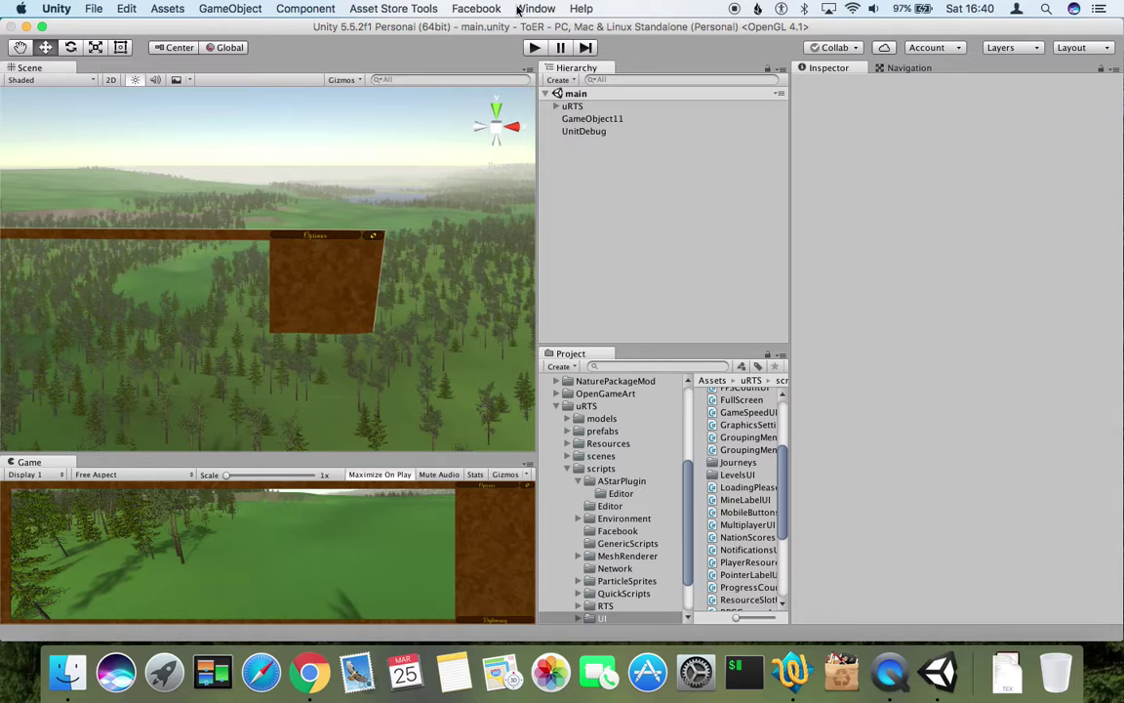
pyautogui.click(534, 46)
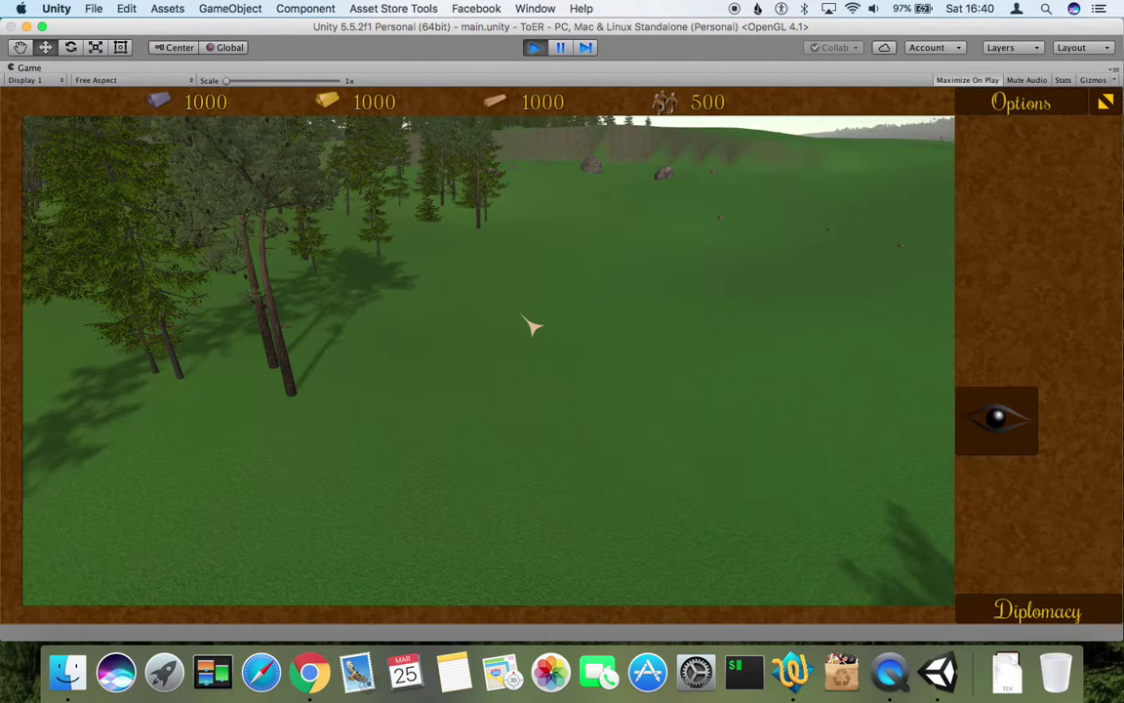
# - Pan and zoom the camera around the grassy map past the building, lake and hillside
pyautogui.press('d')
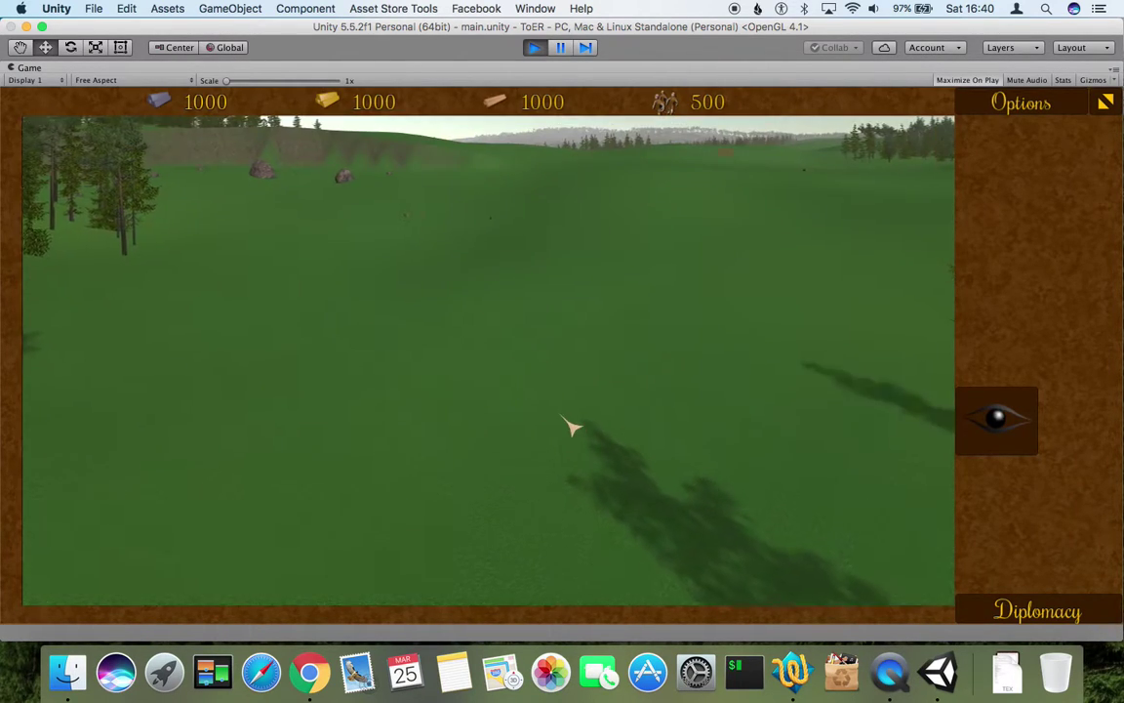
pyautogui.scroll(3, 508, 400)
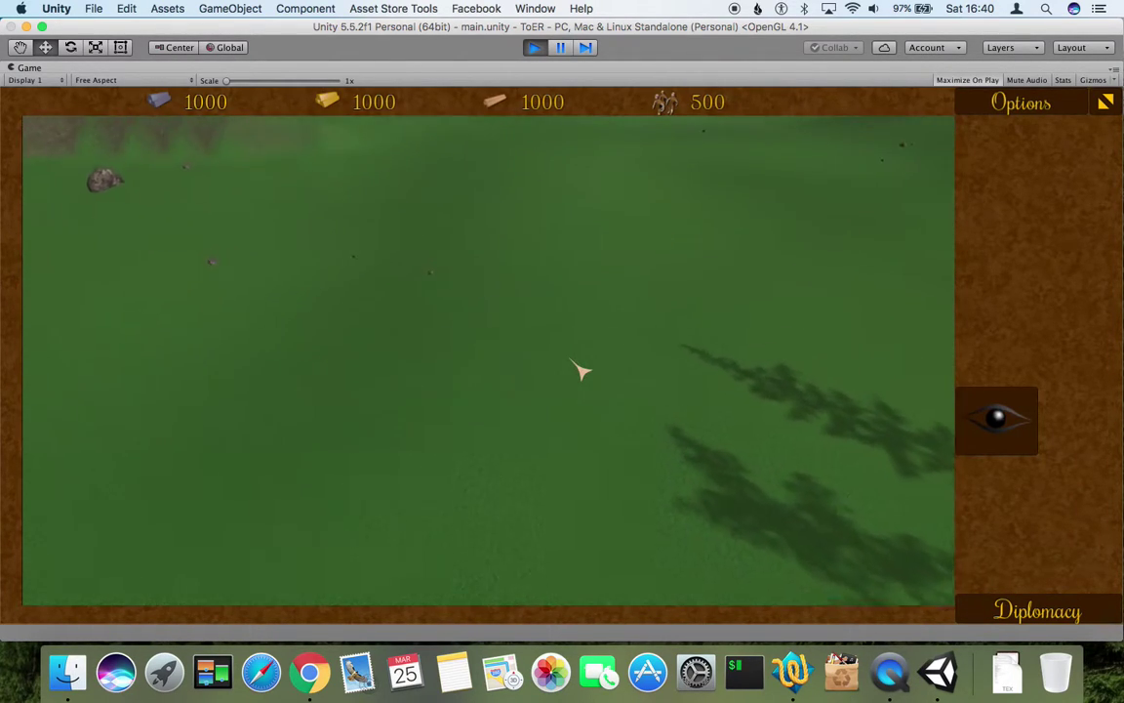
pyautogui.scroll(-3, 580, 370)
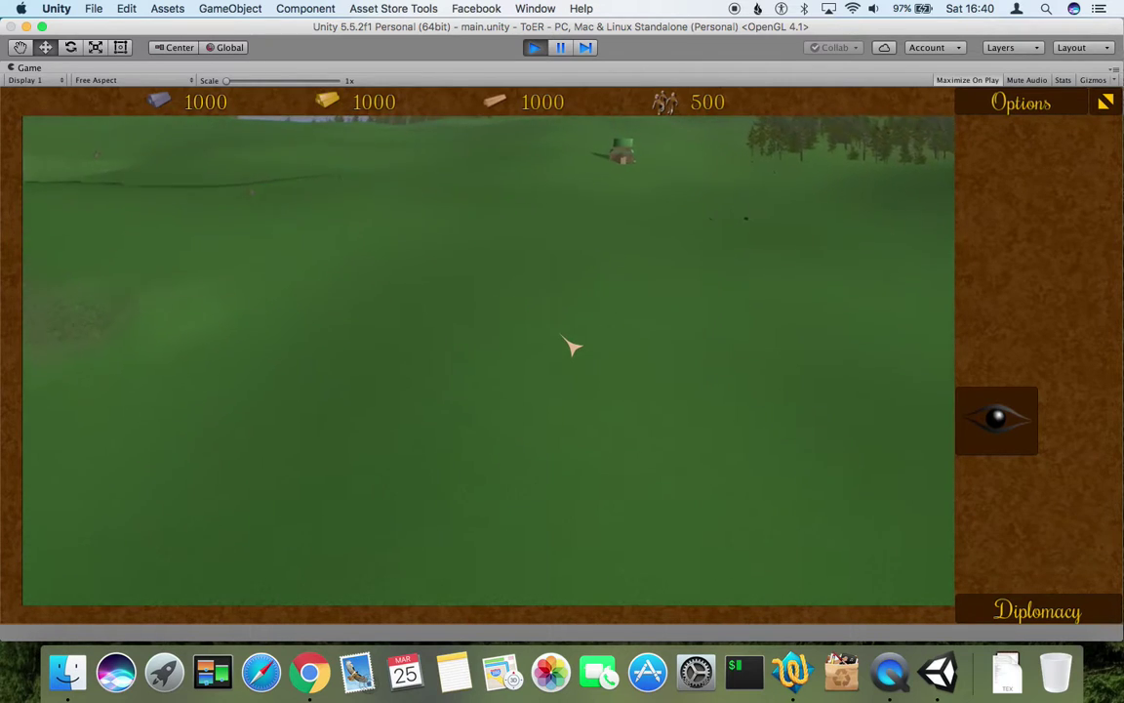
pyautogui.press('w')
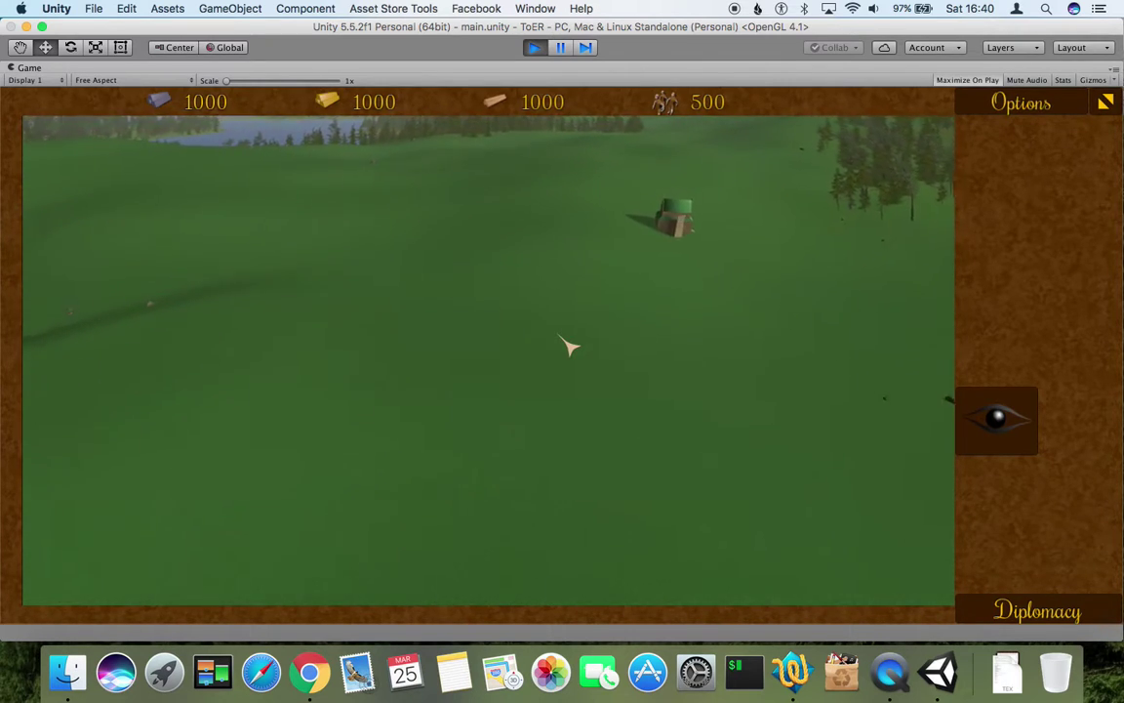
pyautogui.press('w')
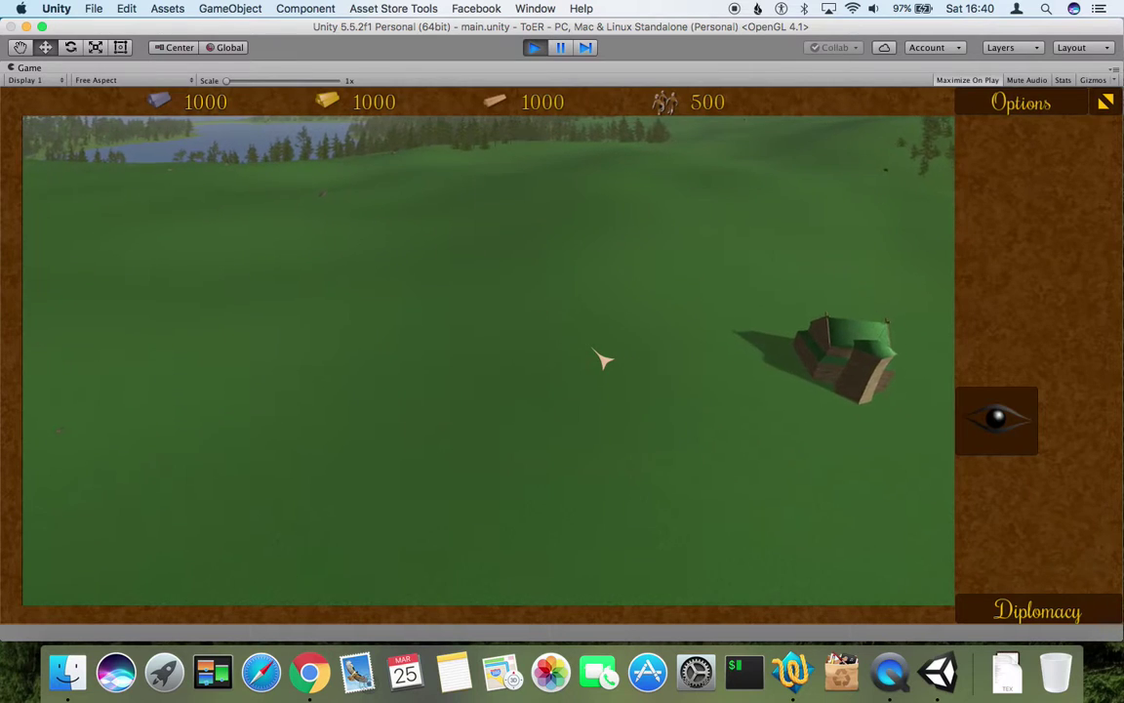
pyautogui.press('a')
pyautogui.press('s')
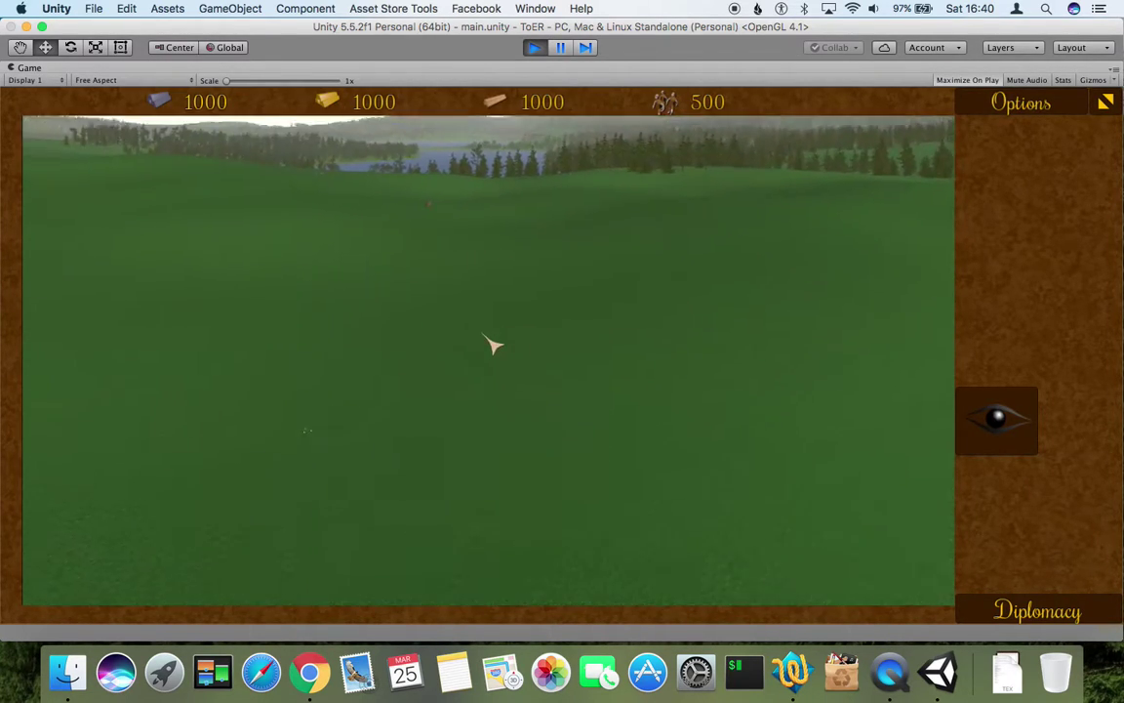
pyautogui.press('a')
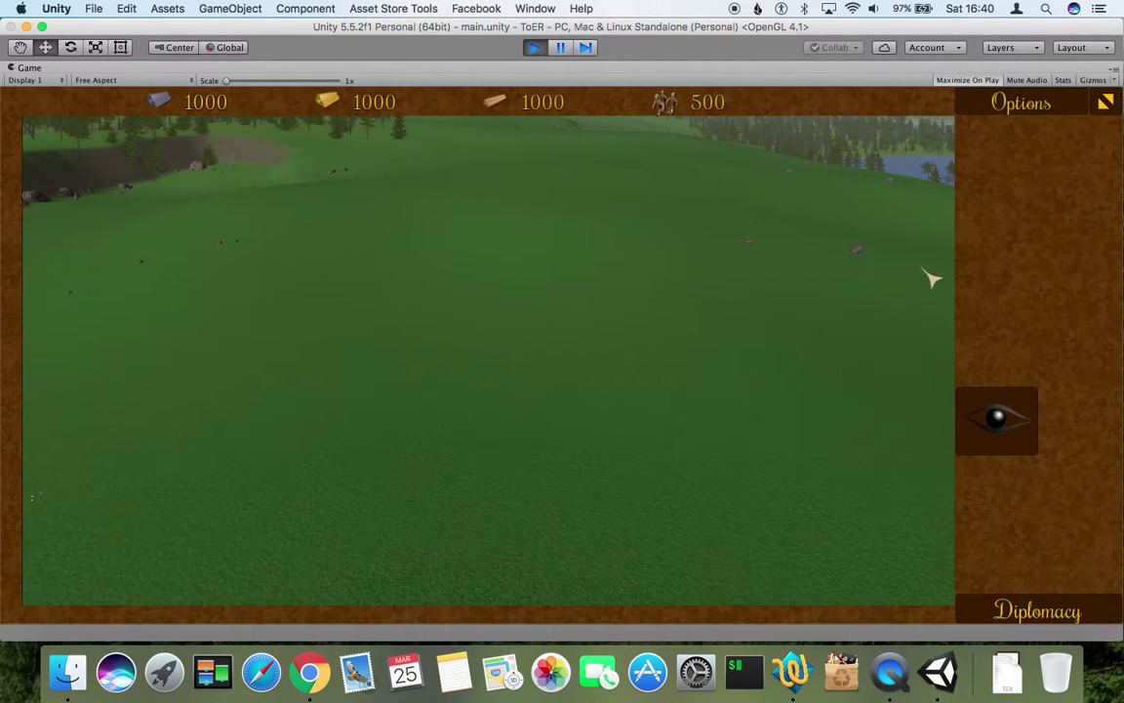
pyautogui.press('s')
pyautogui.click(996, 447)
# - Place a castle in the middle of the field and select it
pyautogui.click(922, 366)
pyautogui.click(520, 317)
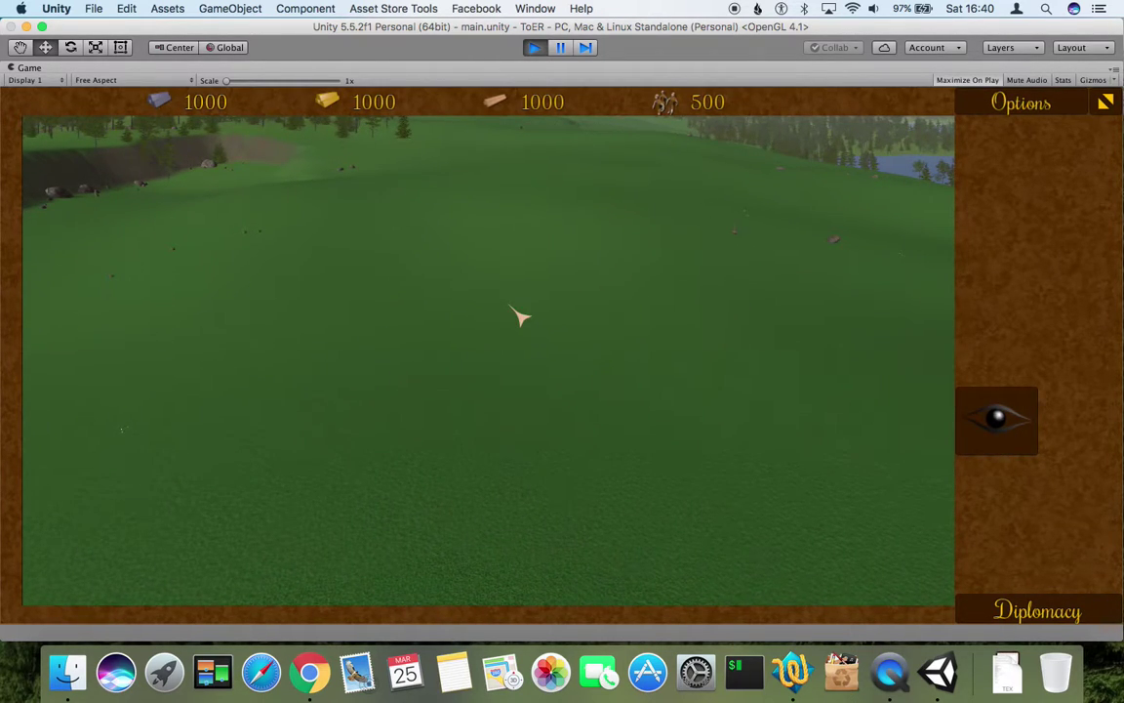
pyautogui.click(519, 317)
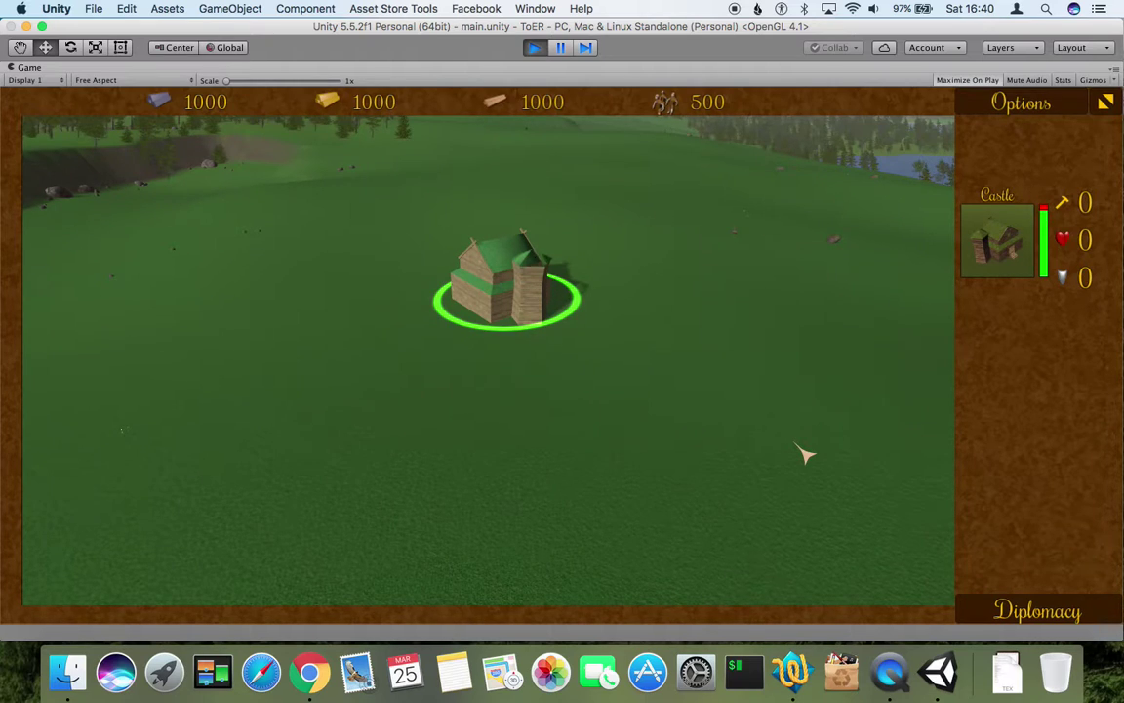
# - Build two mines from the castle, one at the right and one at lower left
pyautogui.click(1011, 451)
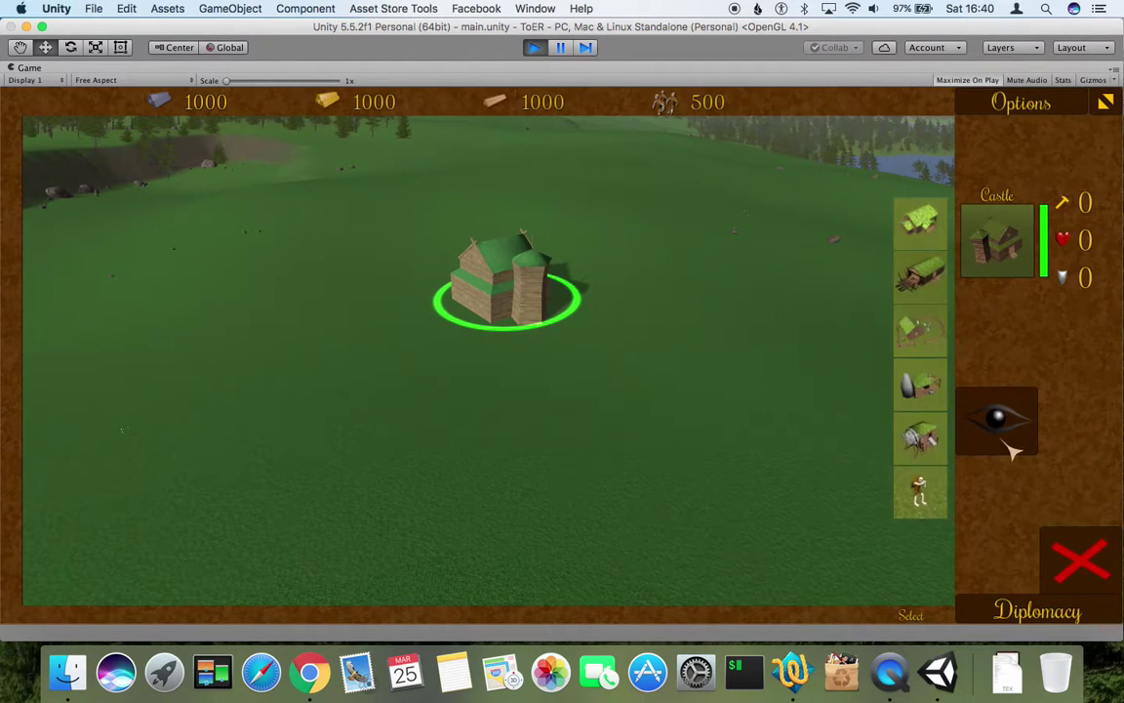
pyautogui.click(919, 386)
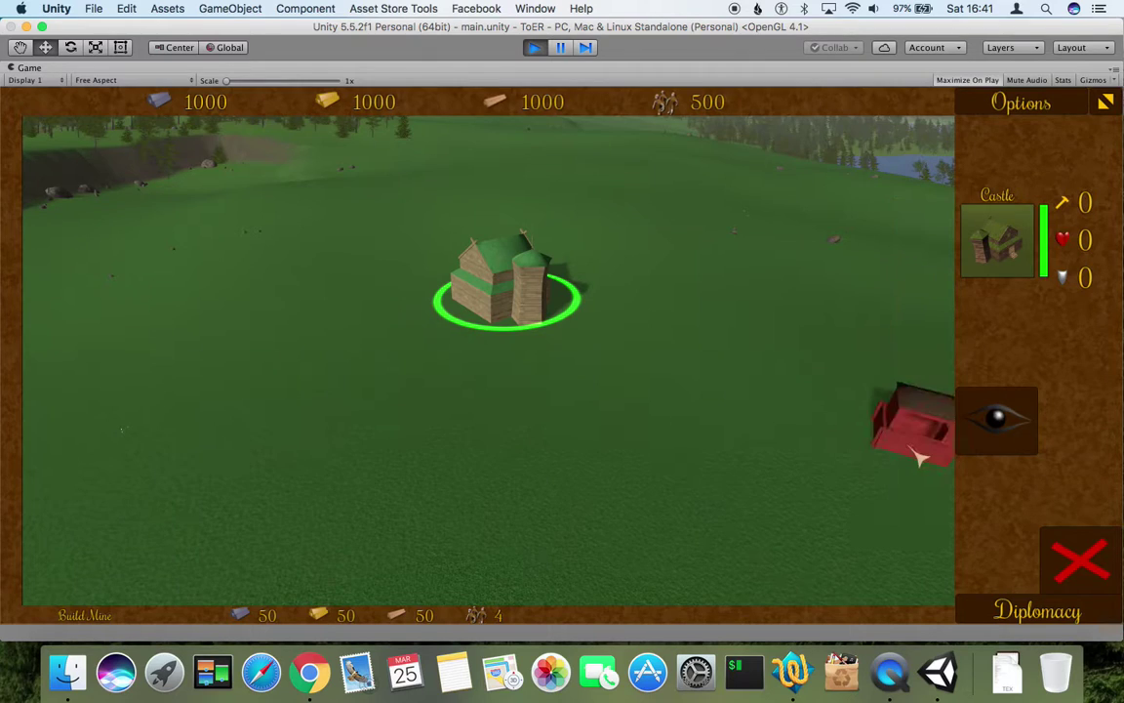
pyautogui.click(912, 272)
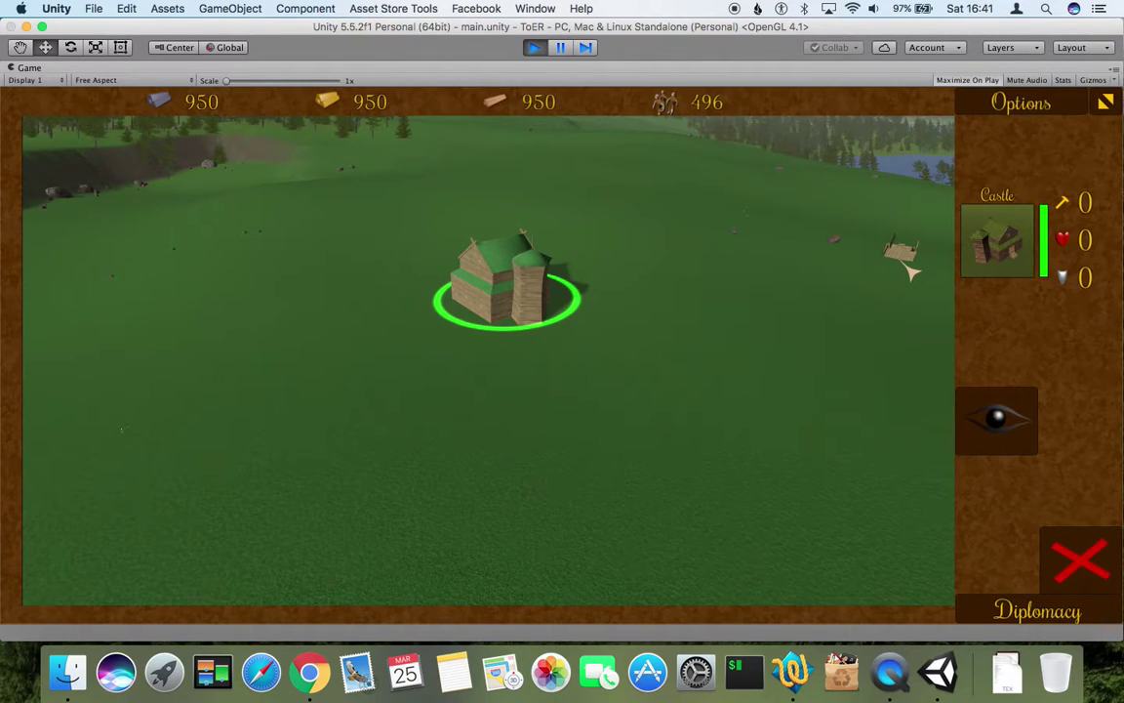
pyautogui.click(996, 419)
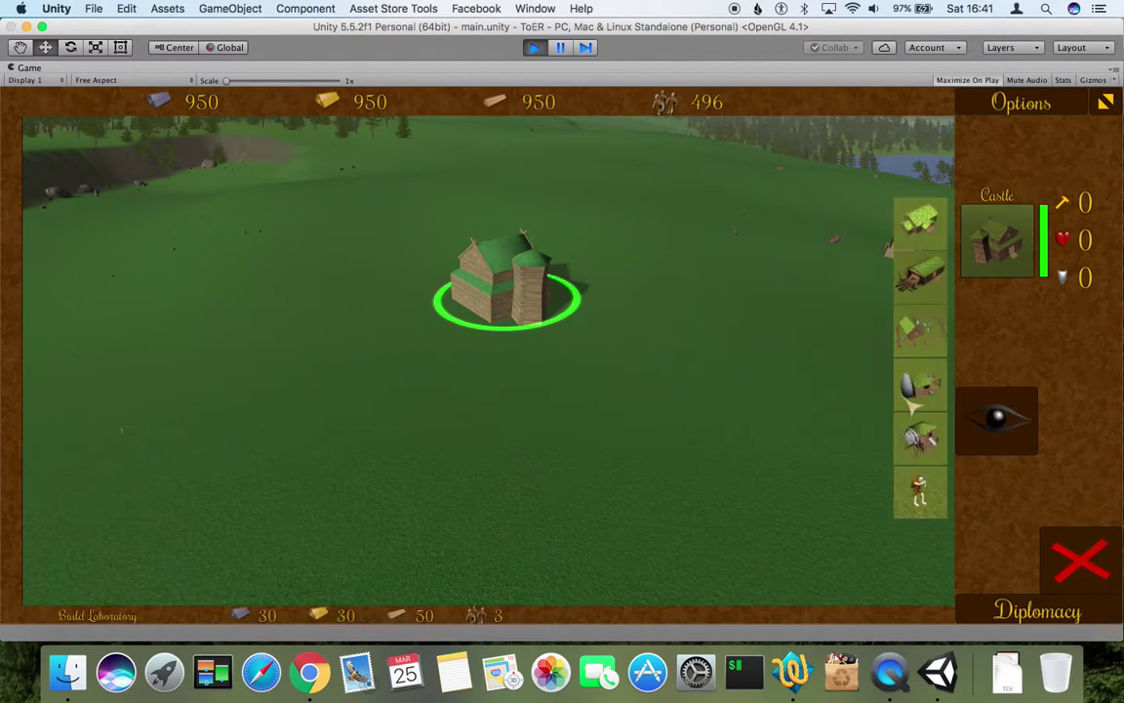
pyautogui.click(921, 273)
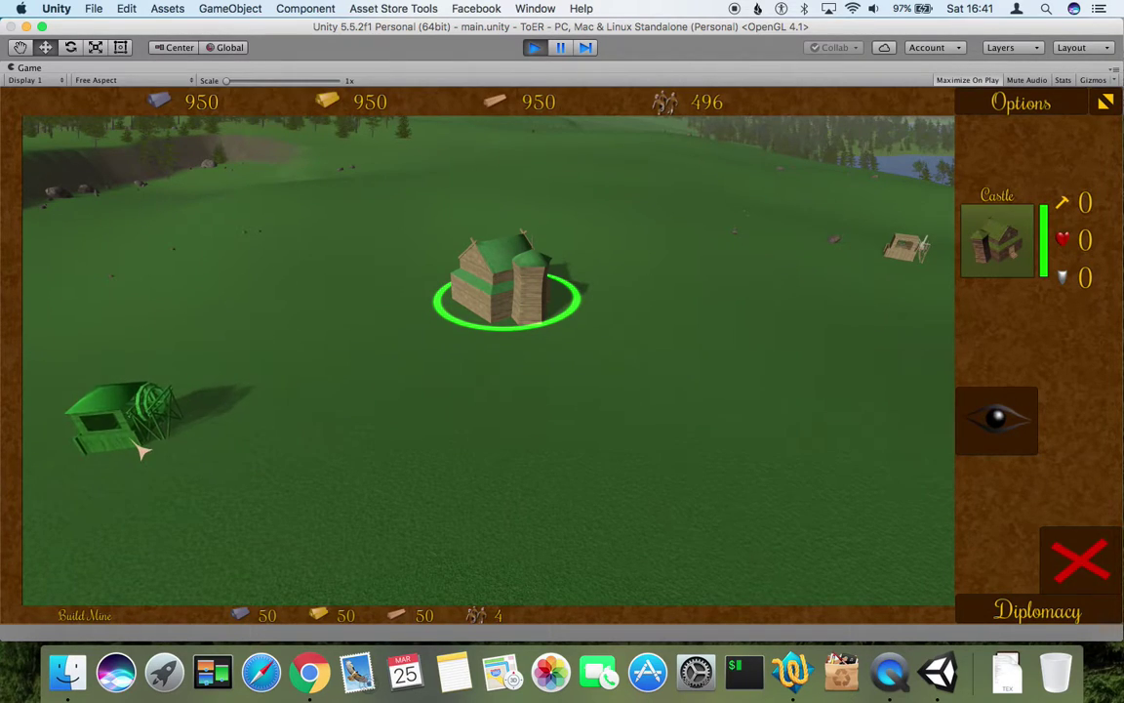
pyautogui.rightClick(142, 449)
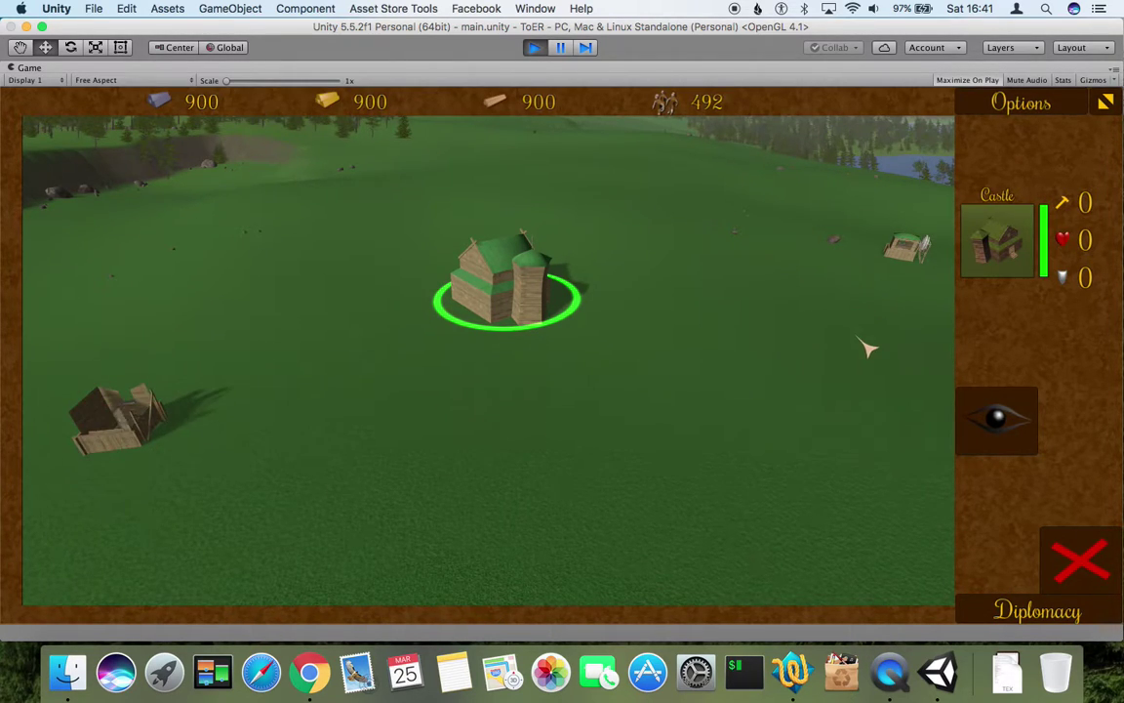
pyautogui.click(914, 254)
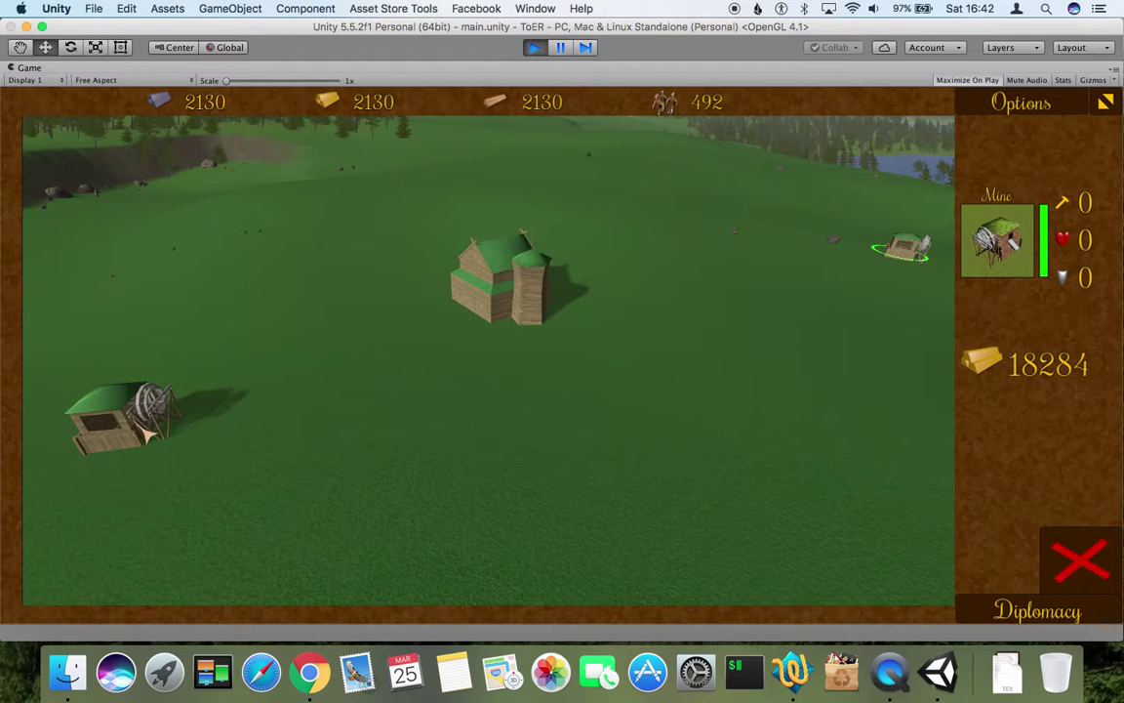
# - Select the lower-left mine to read its 15846 stone in the right bar
pyautogui.click(146, 436)
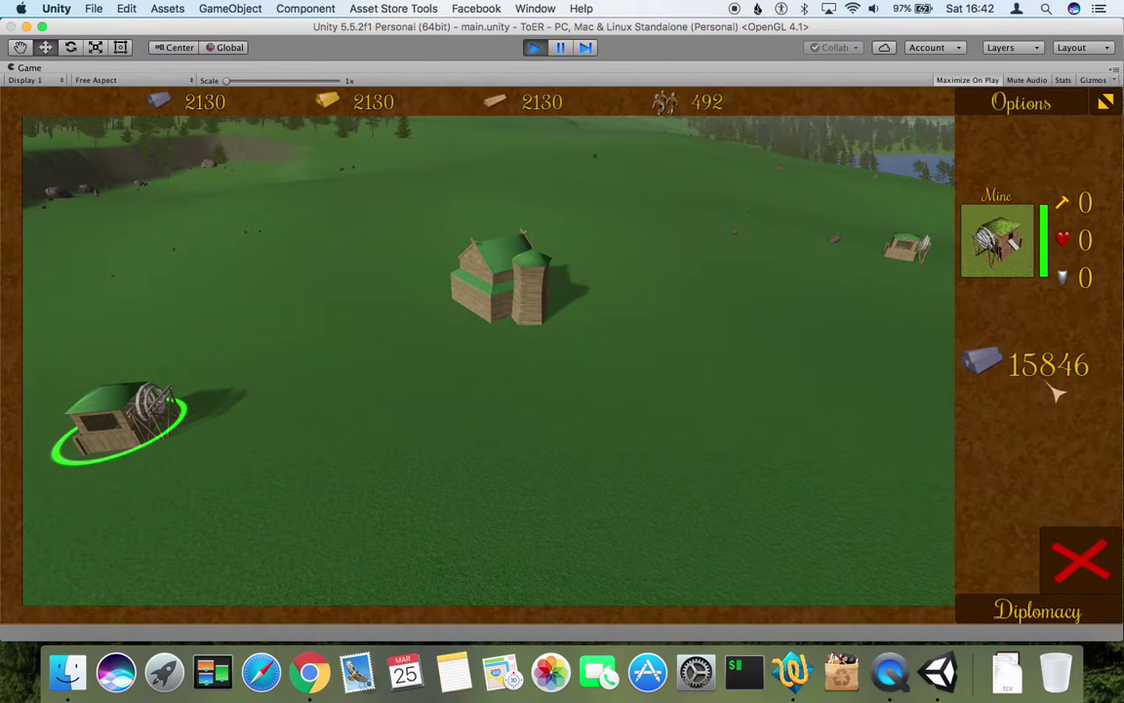
# - Compare the right mine (18284 gold) with the left mine (15846 stone), then stop play mode
pyautogui.click(908, 252)
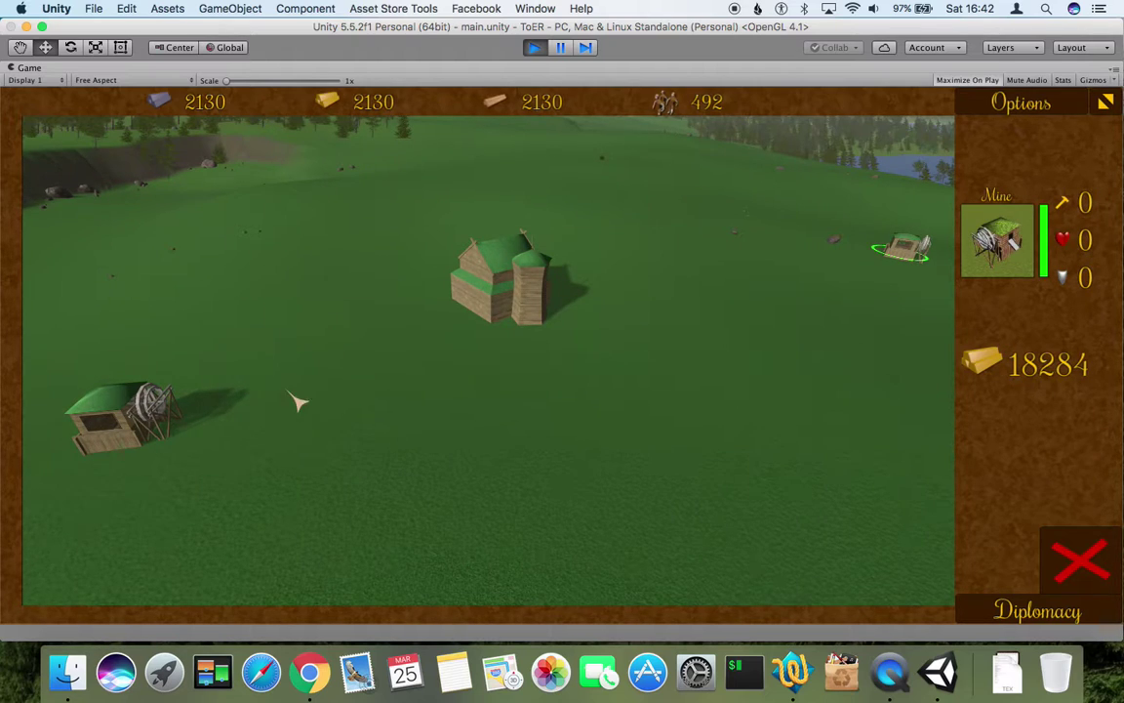
pyautogui.click(146, 408)
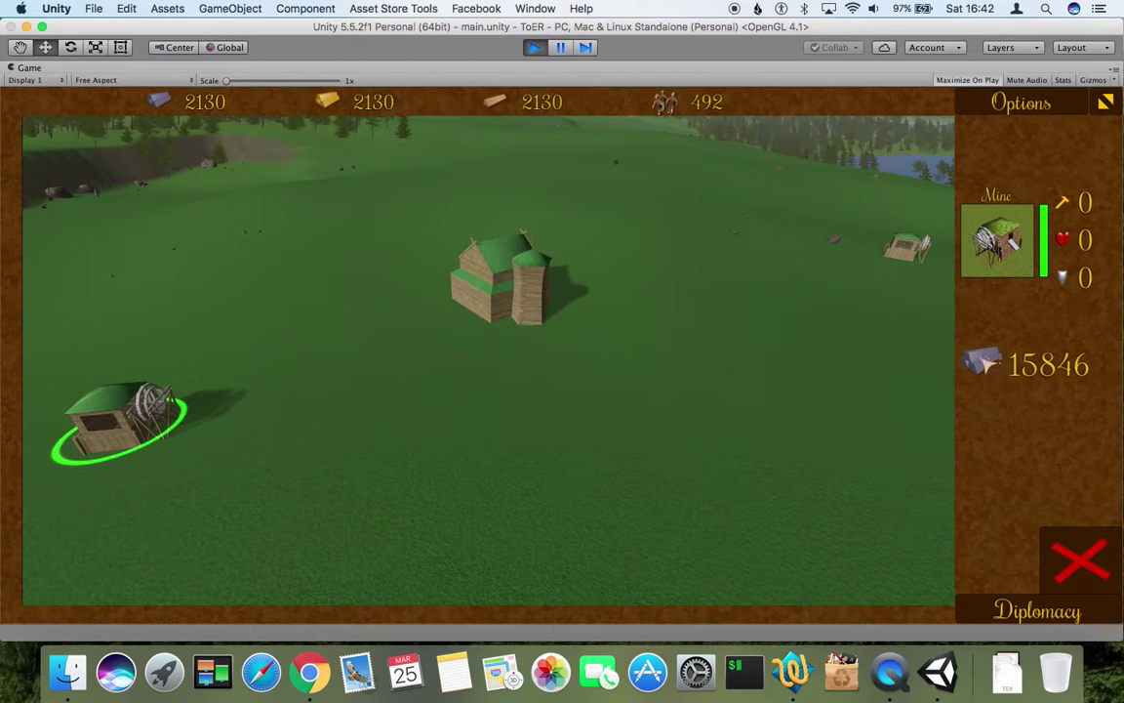
pyautogui.click(903, 248)
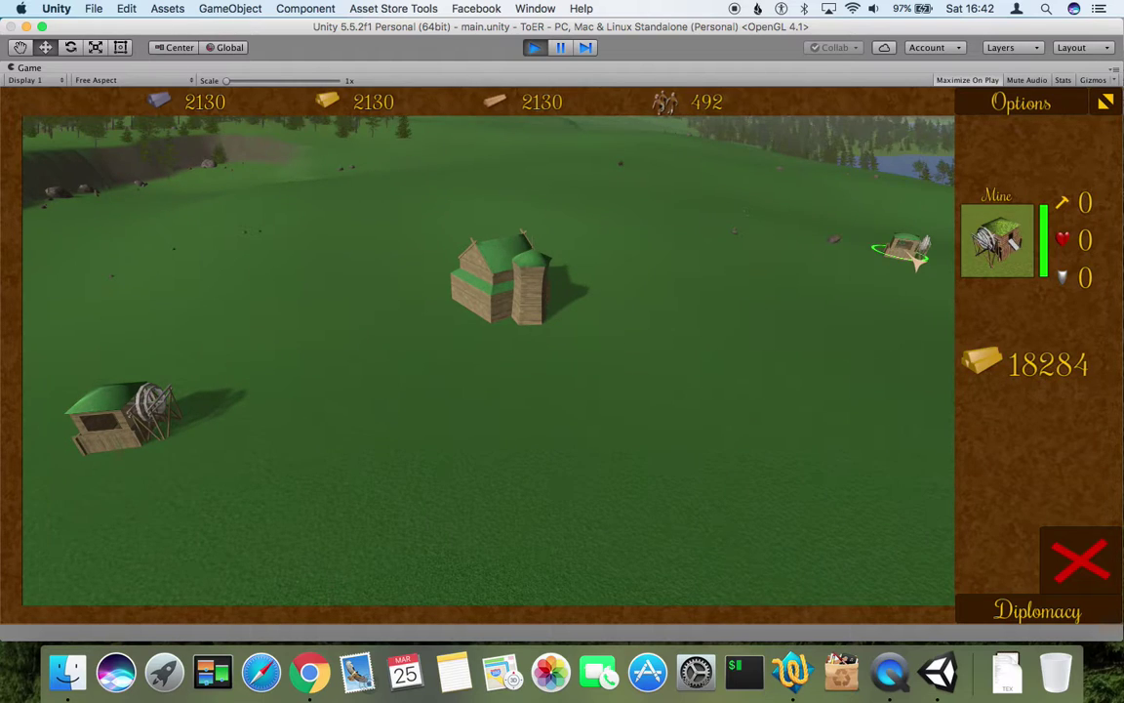
pyautogui.click(148, 441)
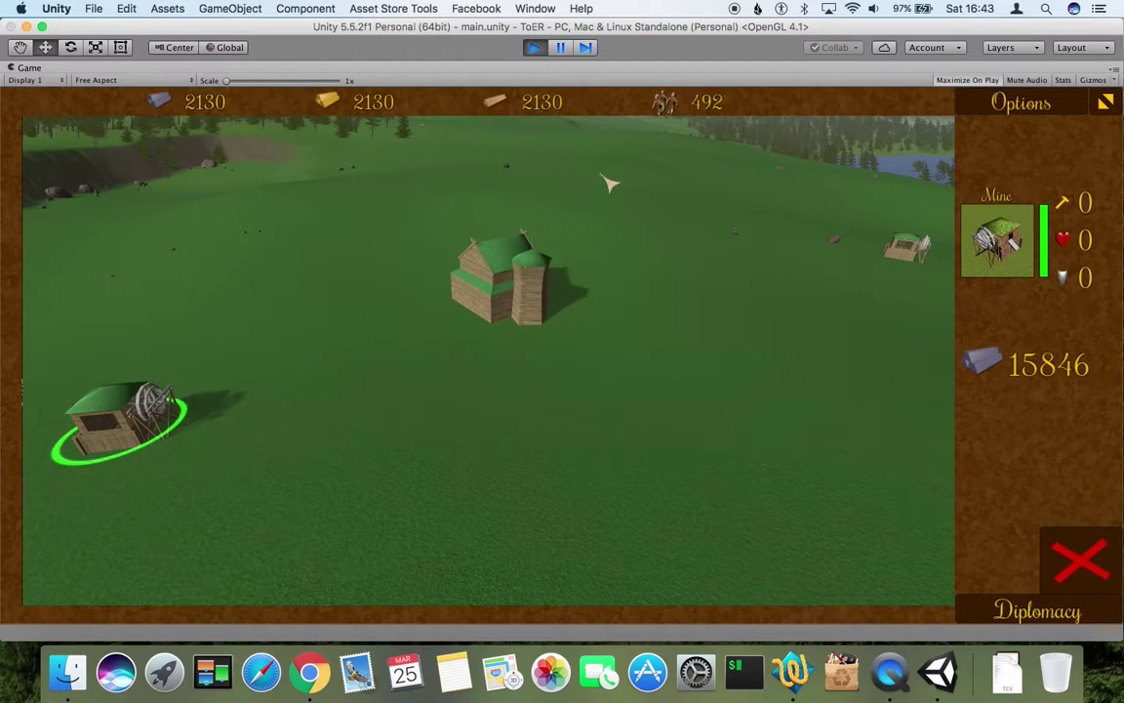
pyautogui.click(534, 47)
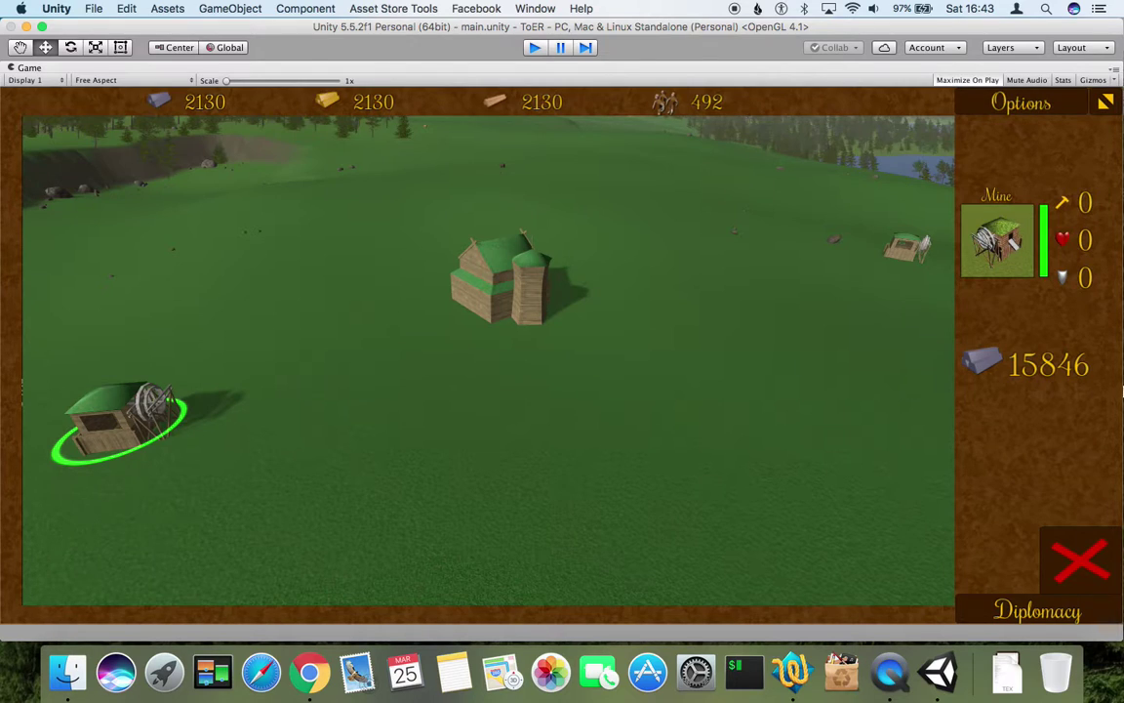
pyautogui.press('super+p')
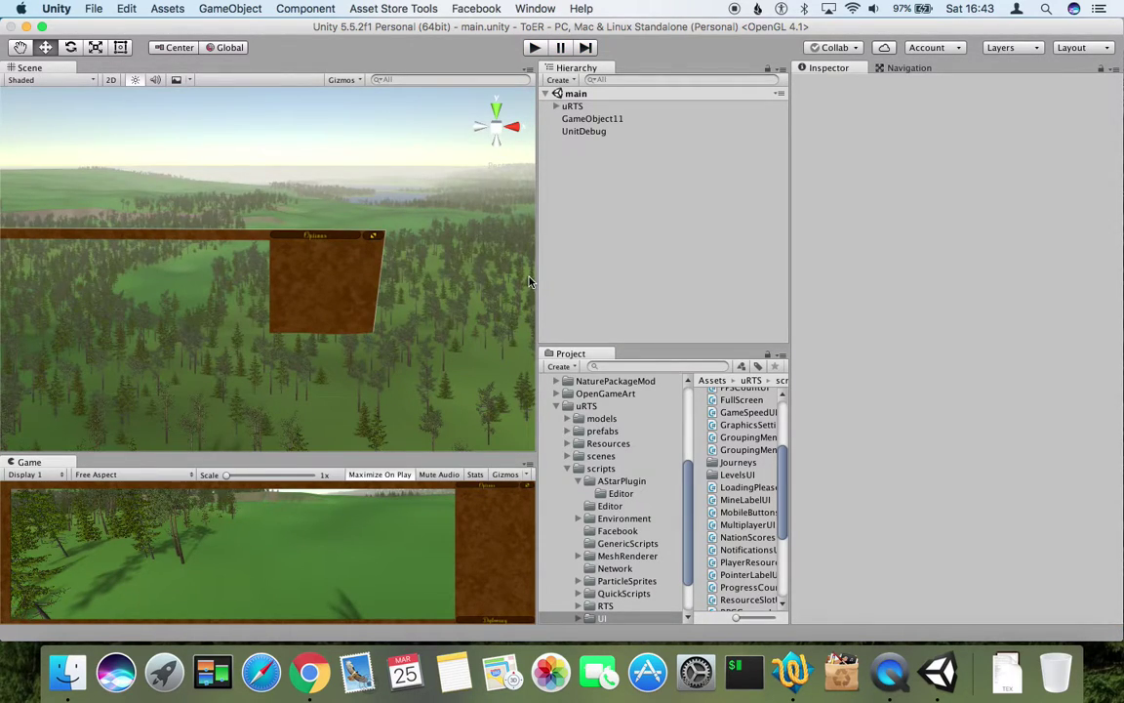
# - Expand uRTS > UI > MainCanvas > RightBar in the Hierarchy and select MineLabel
pyautogui.click(555, 107)
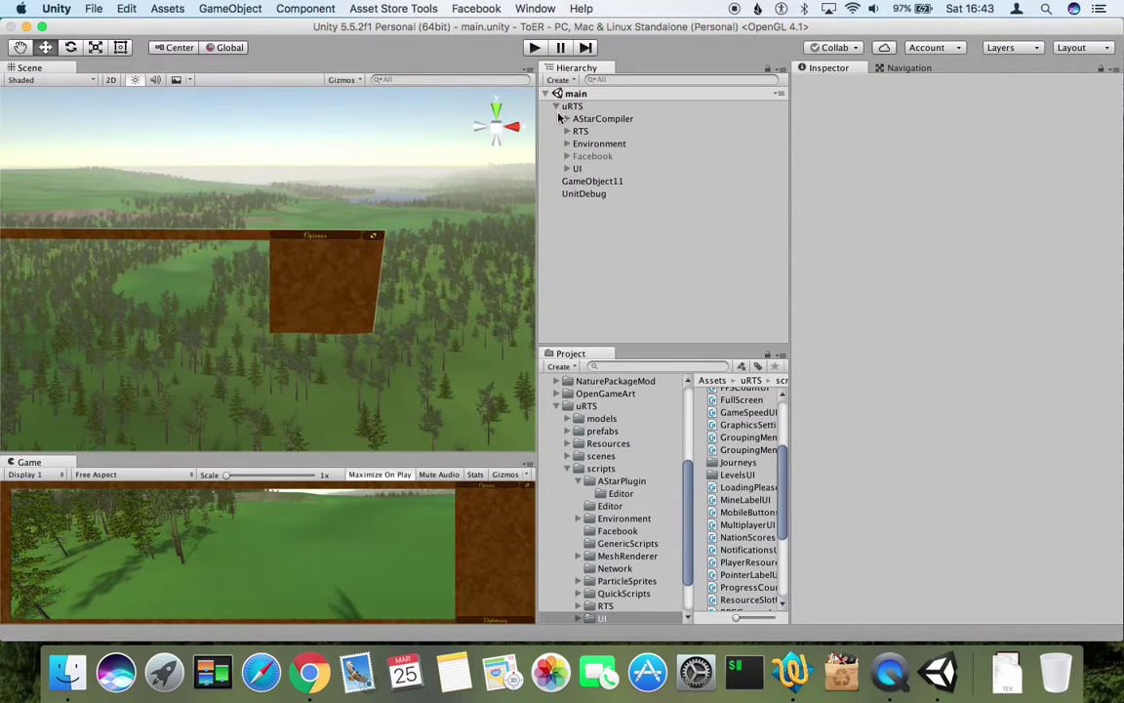
pyautogui.click(567, 170)
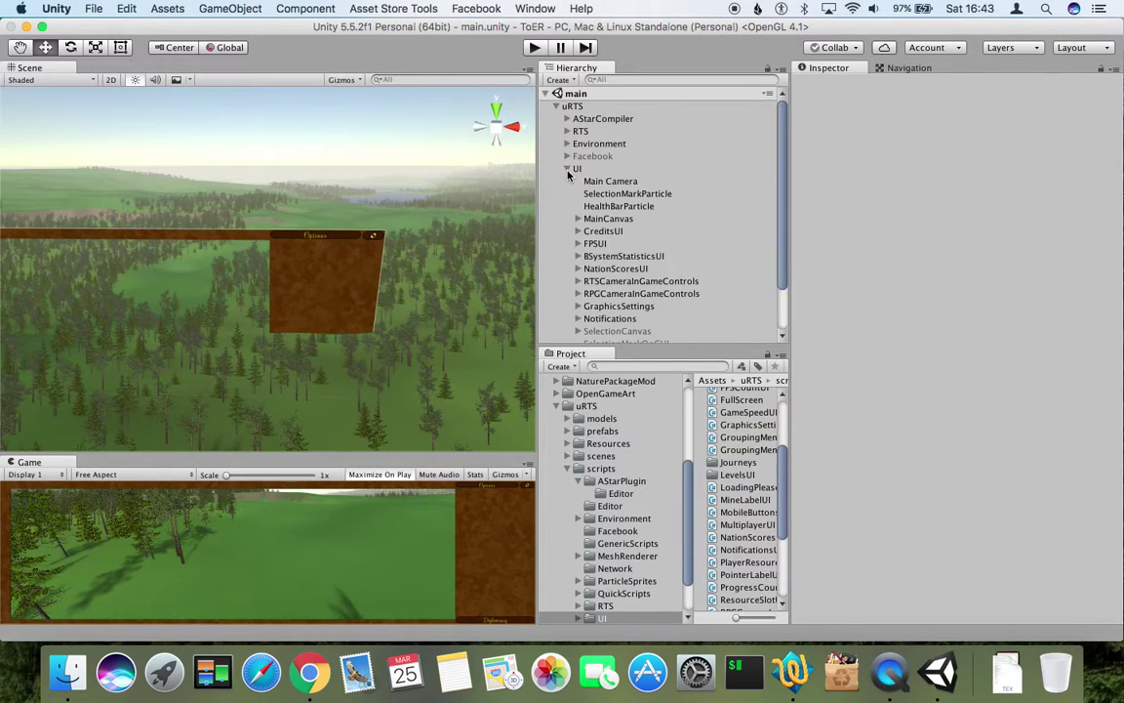
pyautogui.click(578, 219)
pyautogui.scroll(-1, 616, 215)
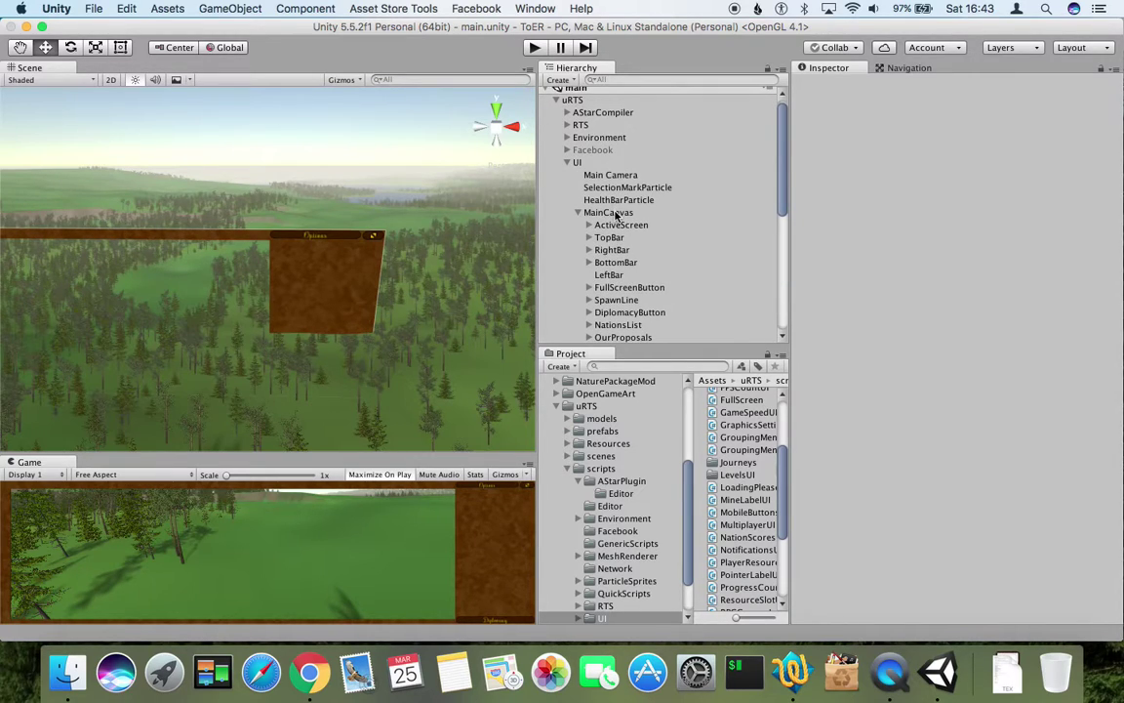
pyautogui.click(589, 250)
pyautogui.scroll(-1, 641, 248)
pyautogui.scroll(-5, 642, 246)
pyautogui.scroll(-1, 643, 244)
pyautogui.click(627, 313)
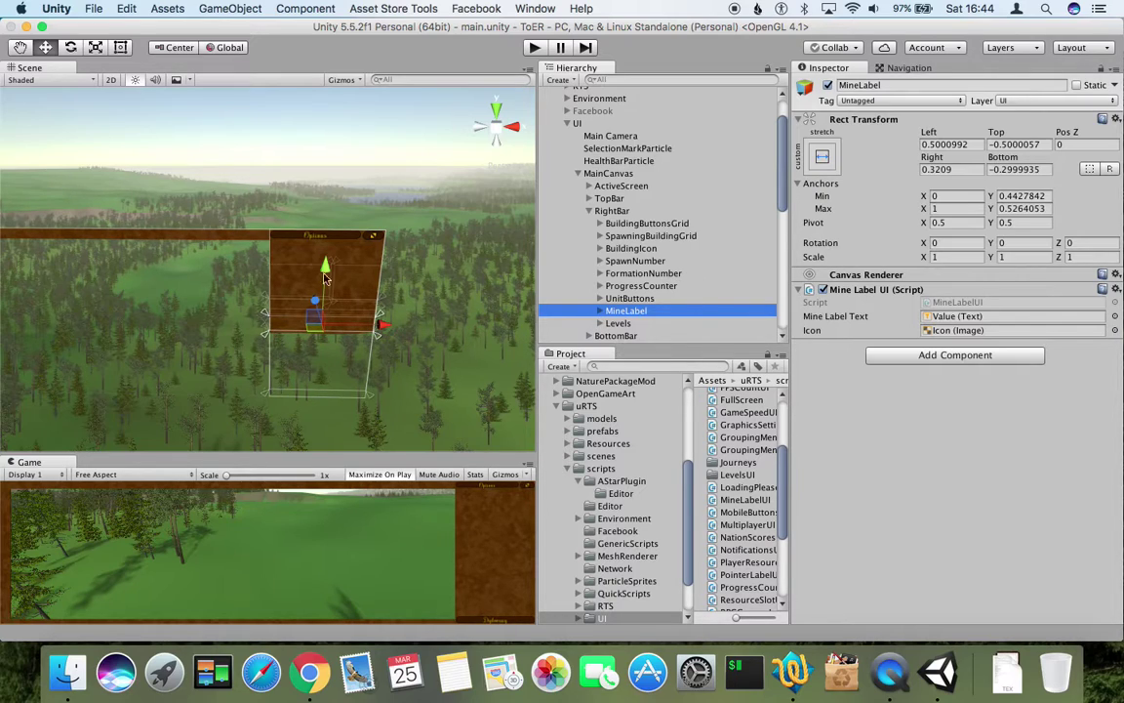
# - Expand MineLabel and its MineLabelInner child in the Hierarchy
pyautogui.click(601, 312)
pyautogui.scroll(-2, 624, 293)
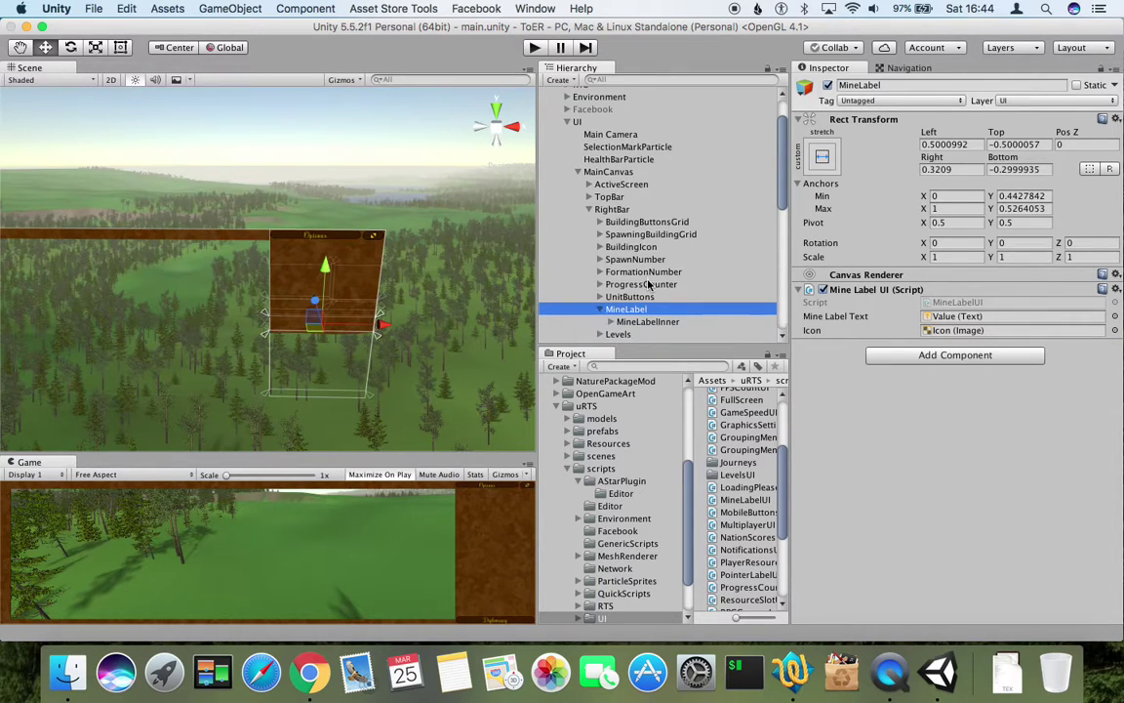
pyautogui.click(640, 292)
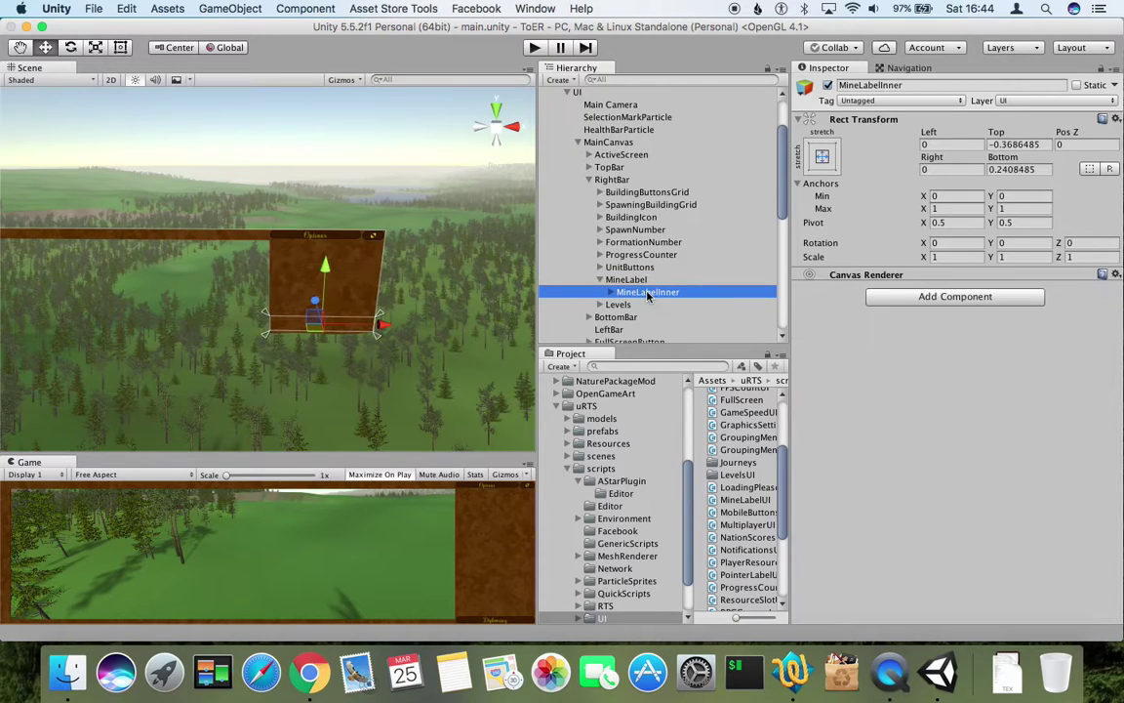
pyautogui.click(611, 292)
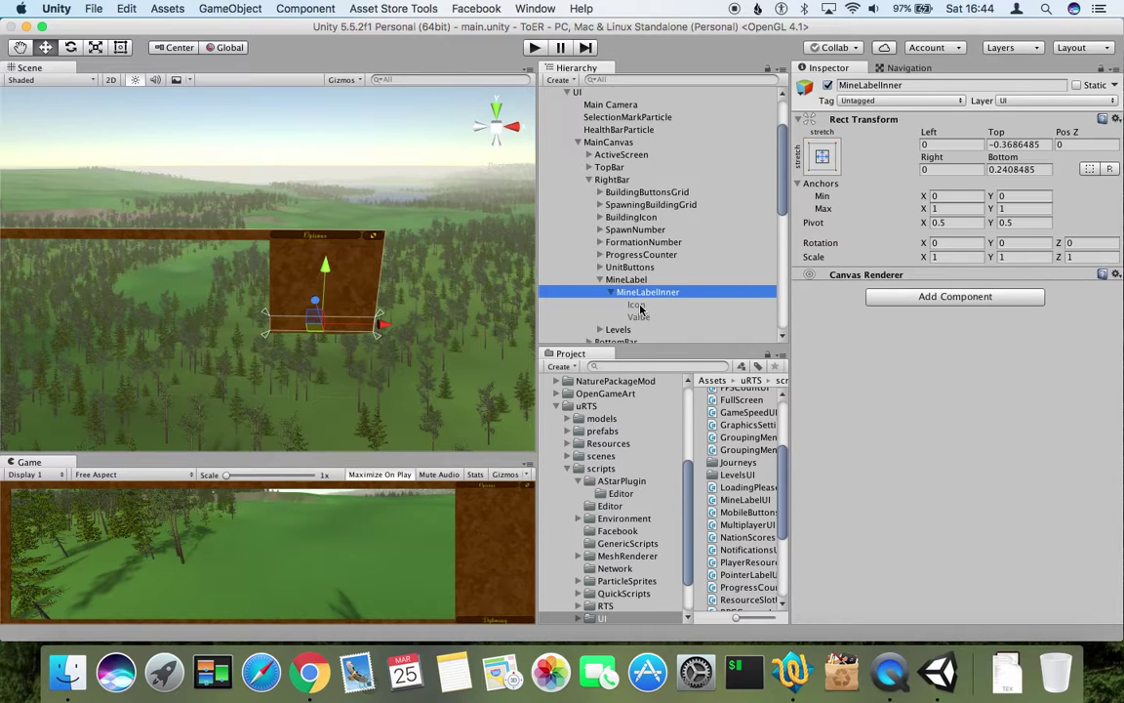
# - Inspect the Icon (ironBars image) and Value (text 1000) children, then collapse MineLabelInner
pyautogui.click(638, 306)
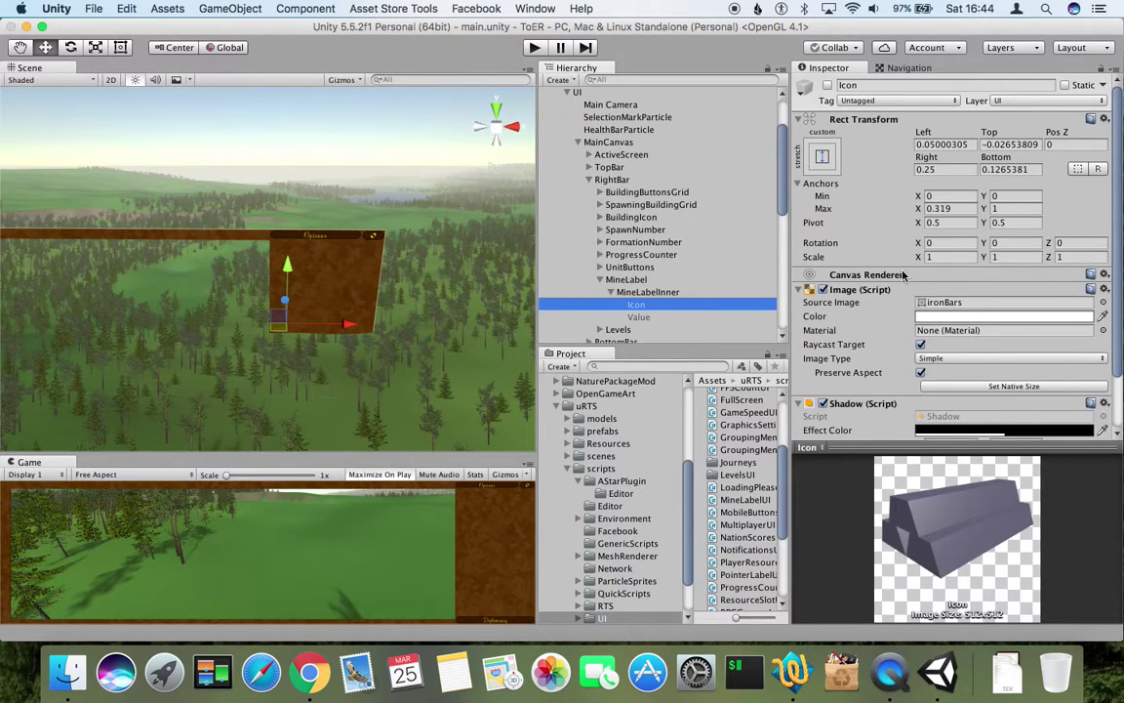
pyautogui.scroll(-3, 827, 224)
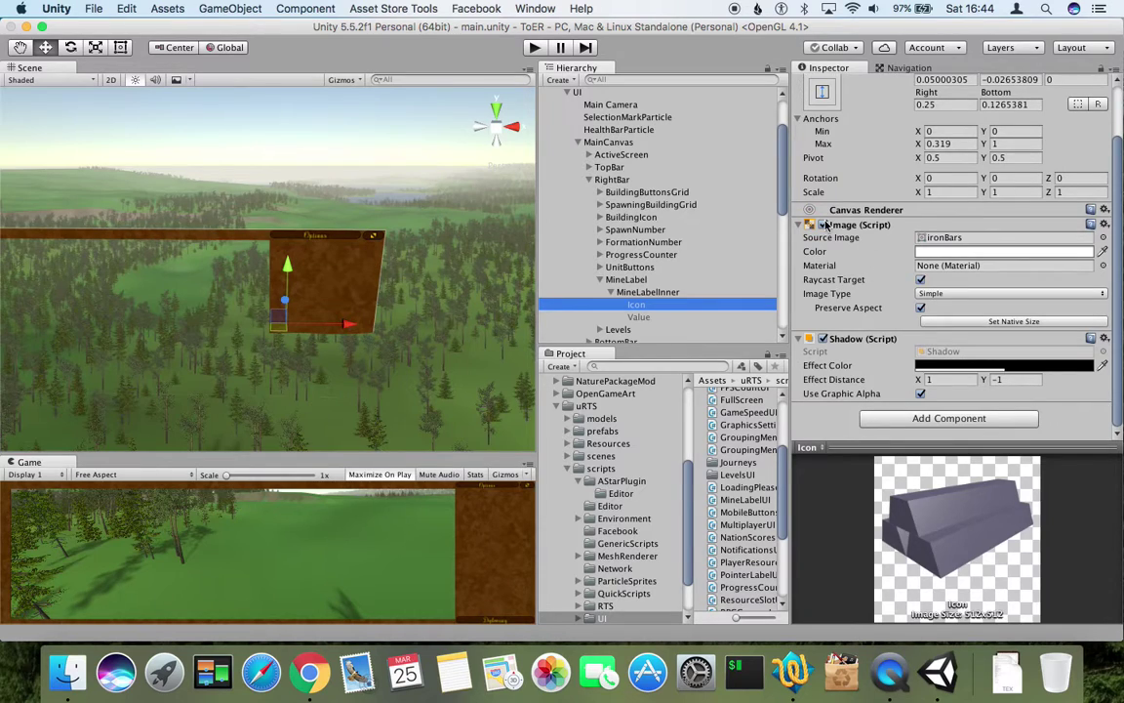
pyautogui.click(650, 319)
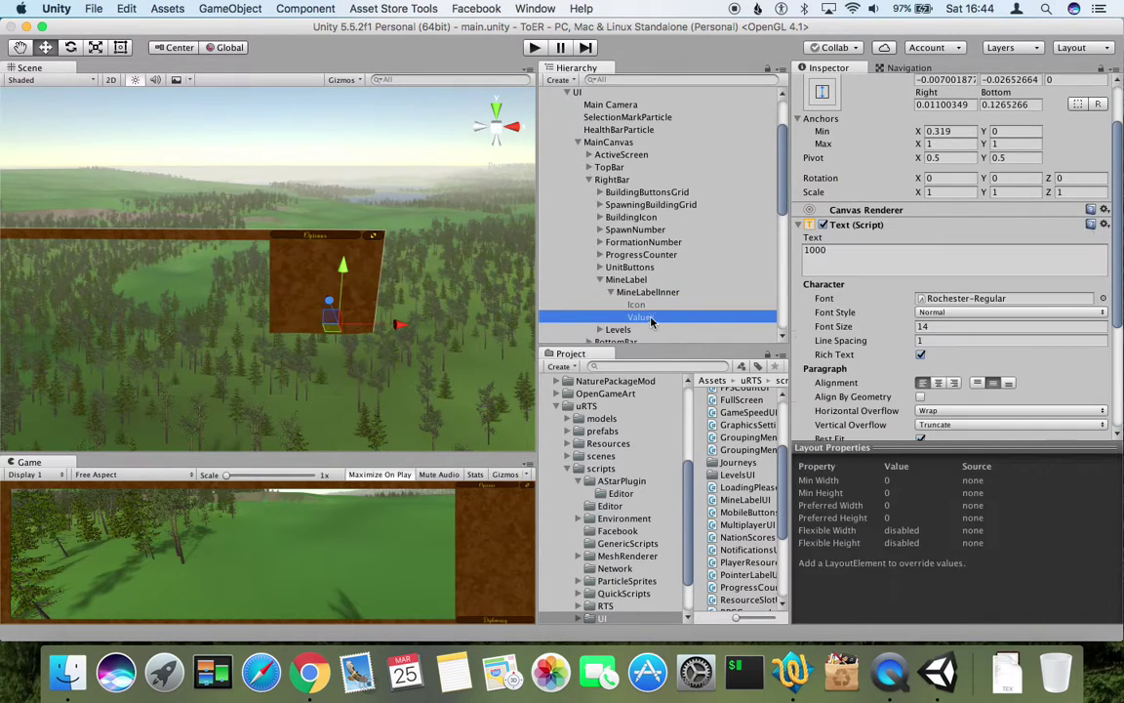
pyautogui.scroll(-8, 886, 260)
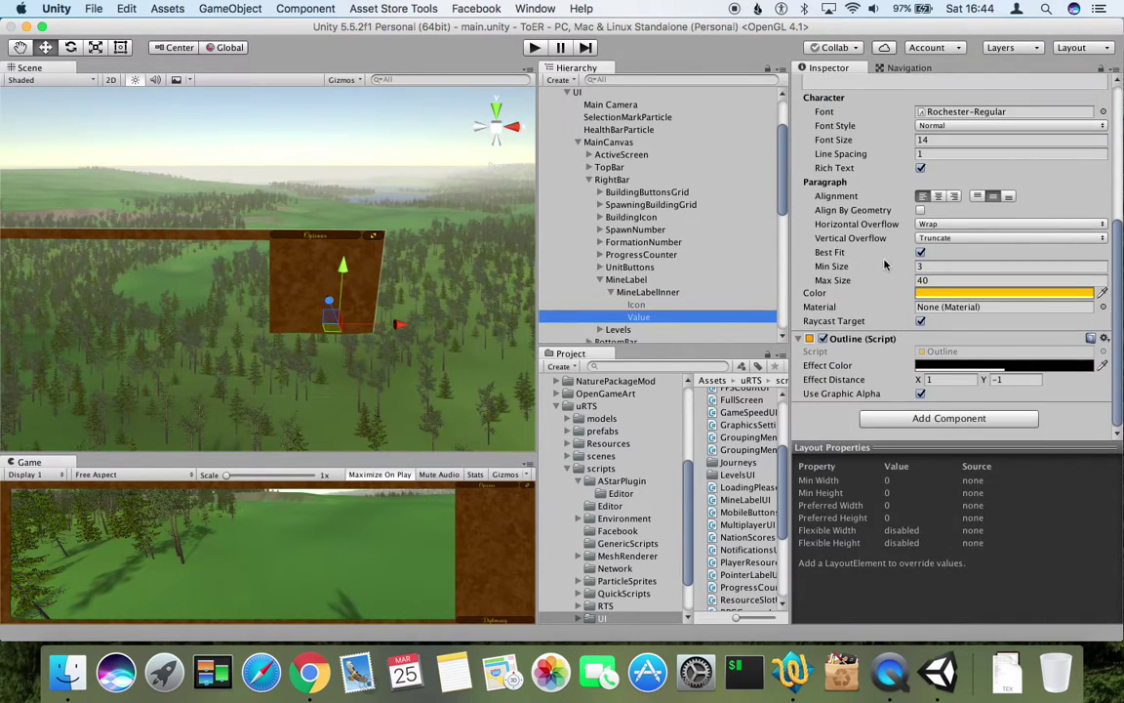
pyautogui.scroll(8, 940, 315)
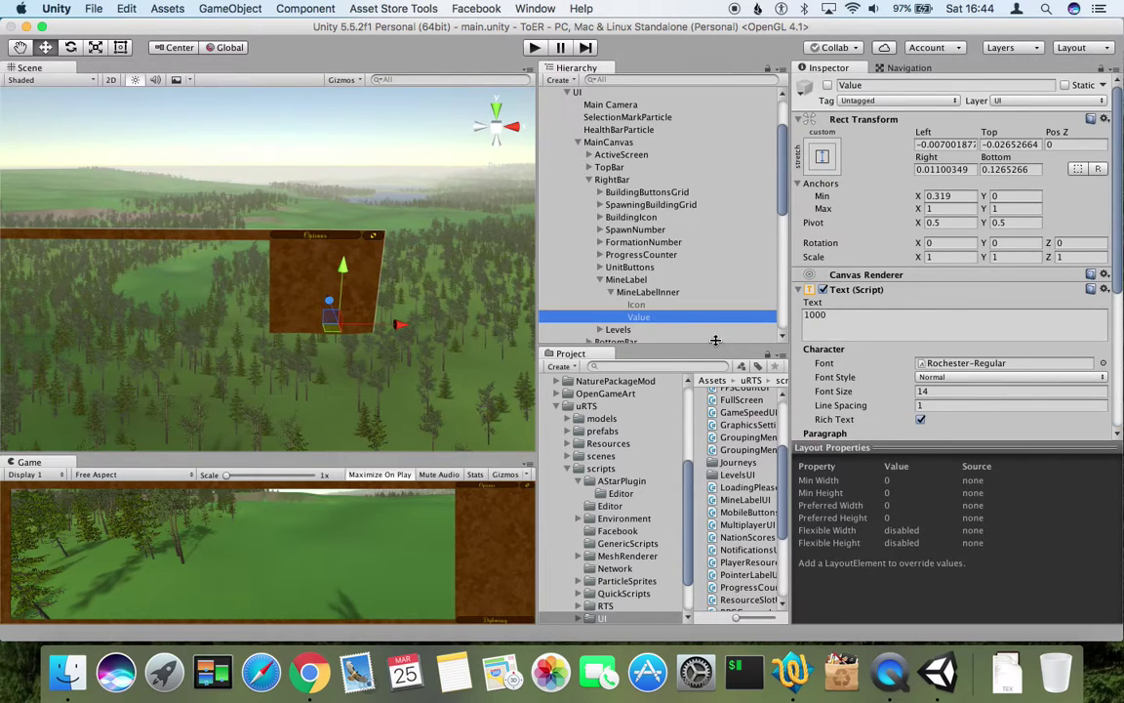
pyautogui.click(642, 294)
pyautogui.press('Left')
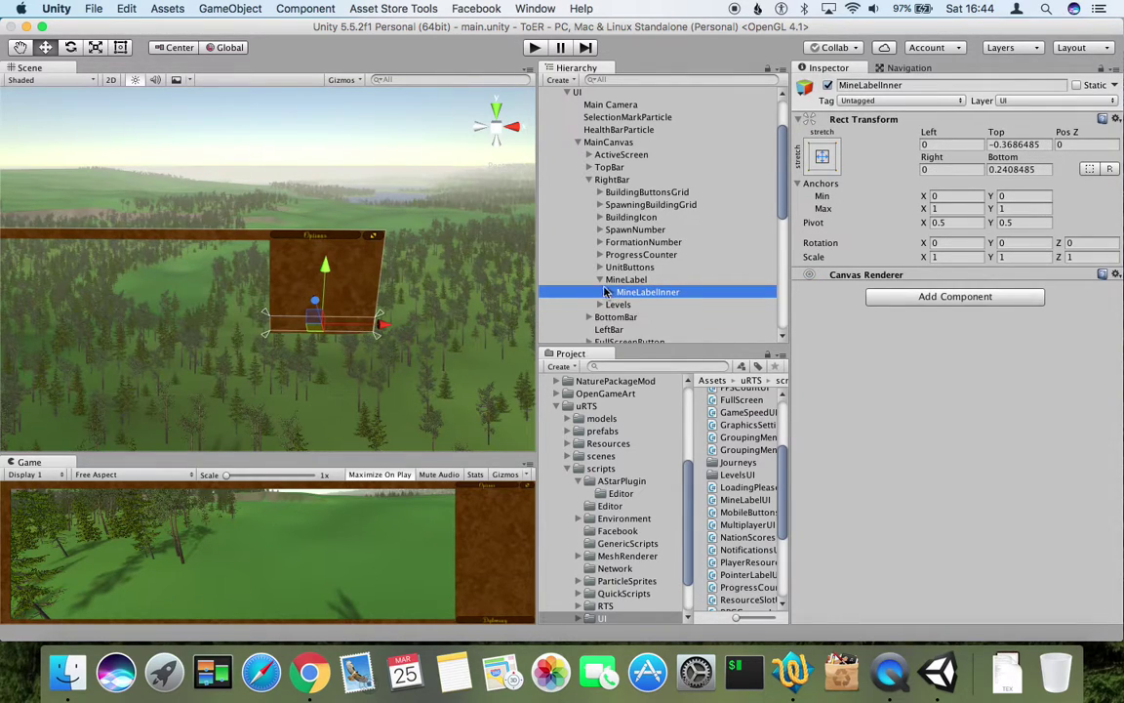